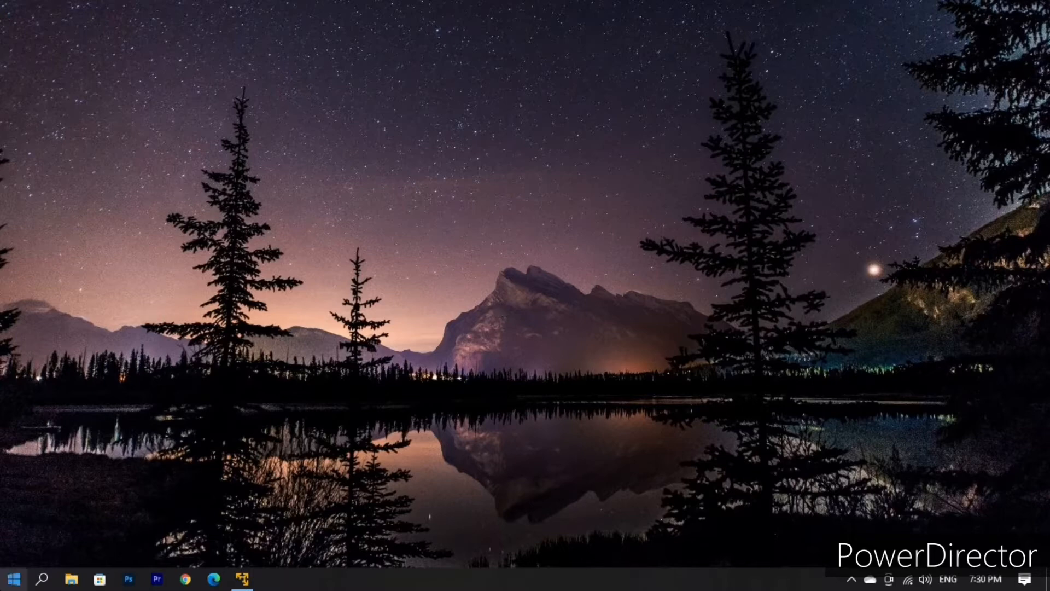
# Step: Switch to Chrome and search Google for "VMWARE workstatiom"
pyautogui.click(251, 583)
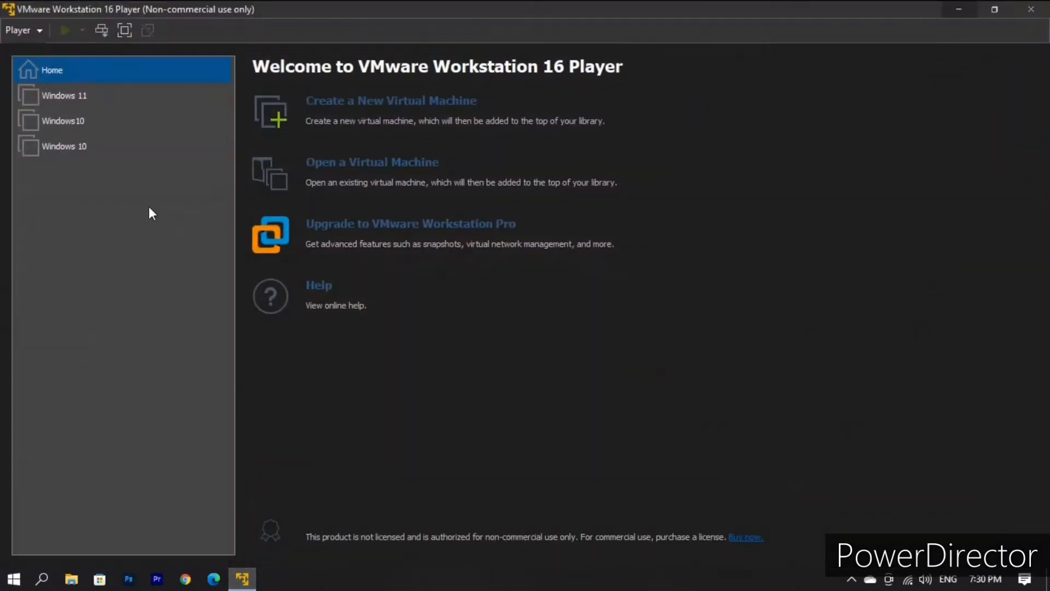
pyautogui.click(186, 581)
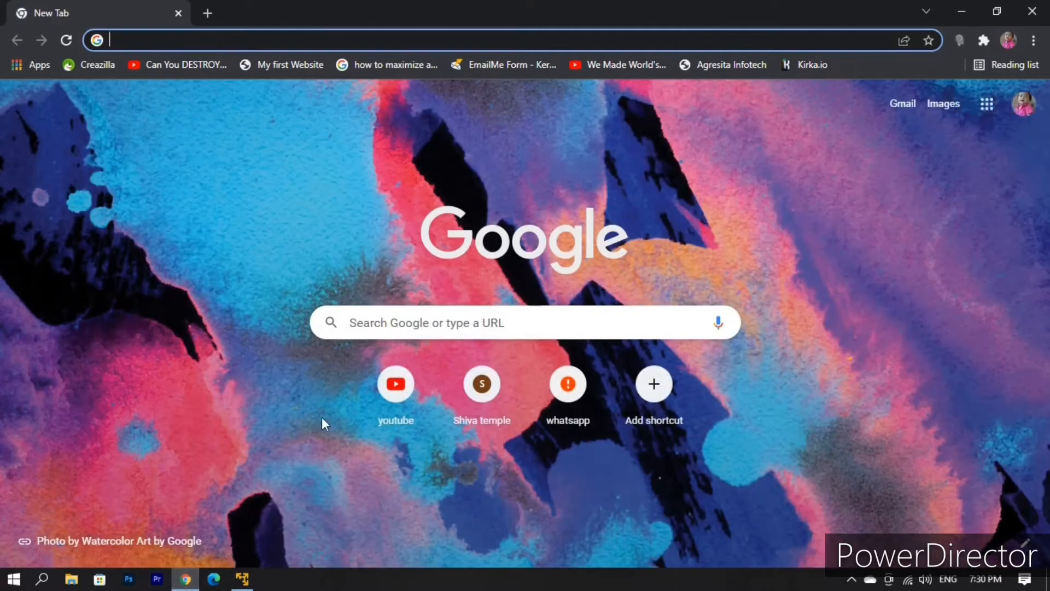
pyautogui.click(157, 40)
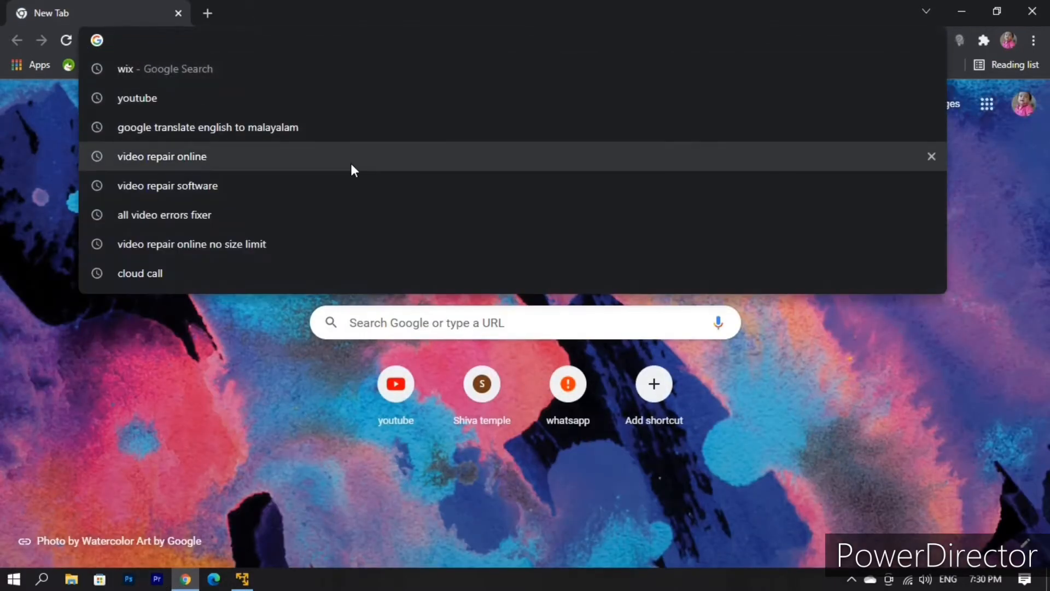
pyautogui.write('Vmware')
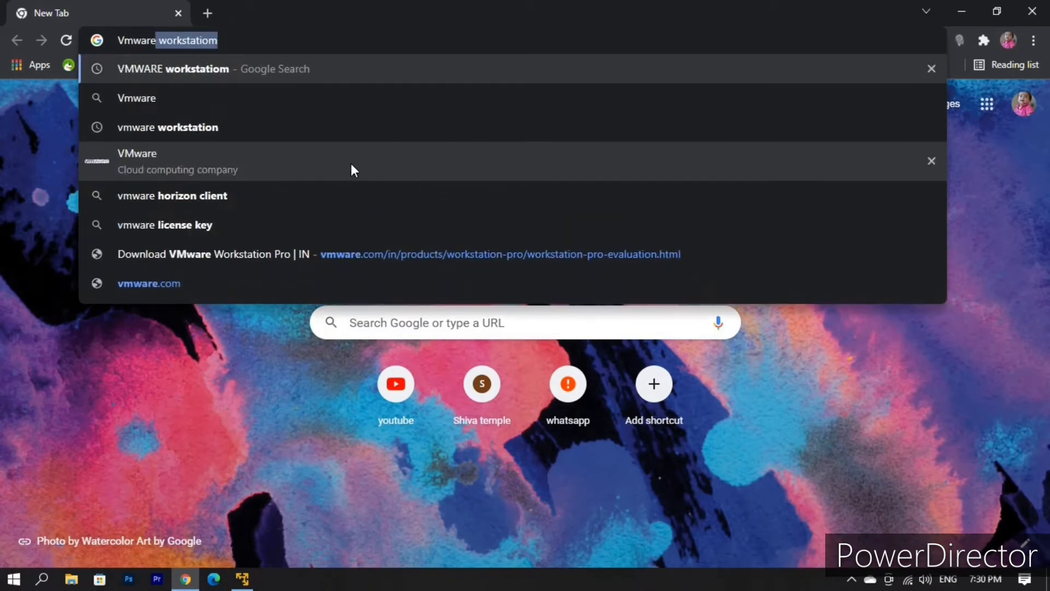
pyautogui.press('Return')
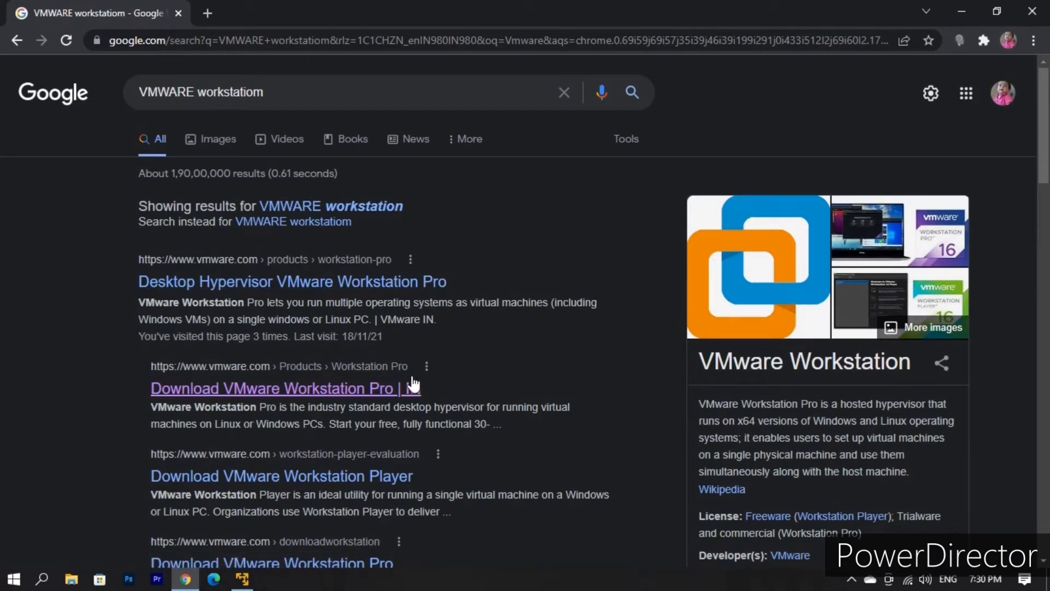
# Step: Open VMware's Workstation Pro download page from the results and download Workstation 16 Pro for Windows
pyautogui.click(411, 386)
pyautogui.click(297, 389)
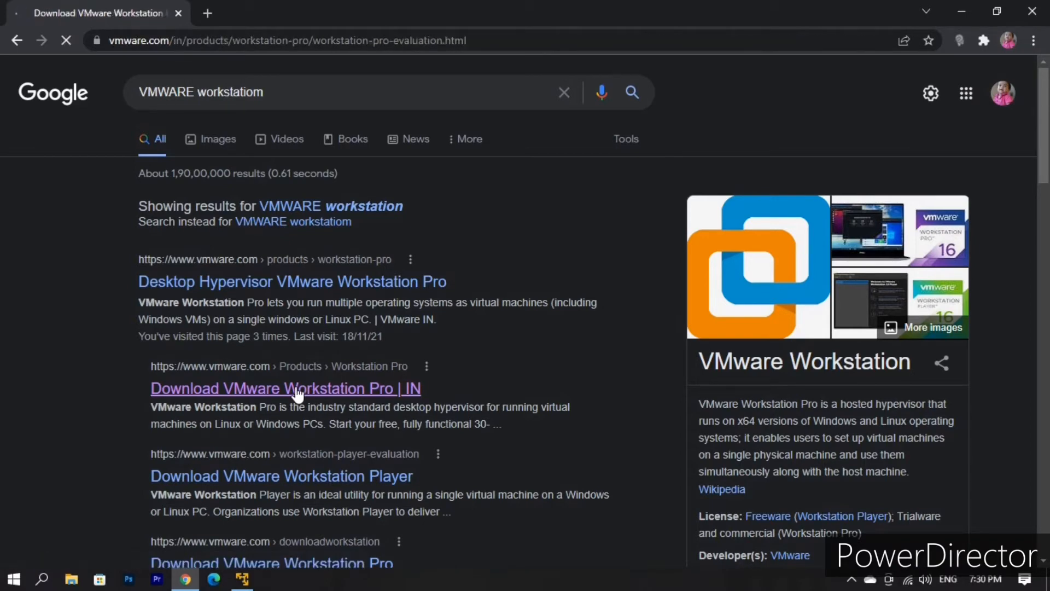
pyautogui.scroll(-6, 293, 389)
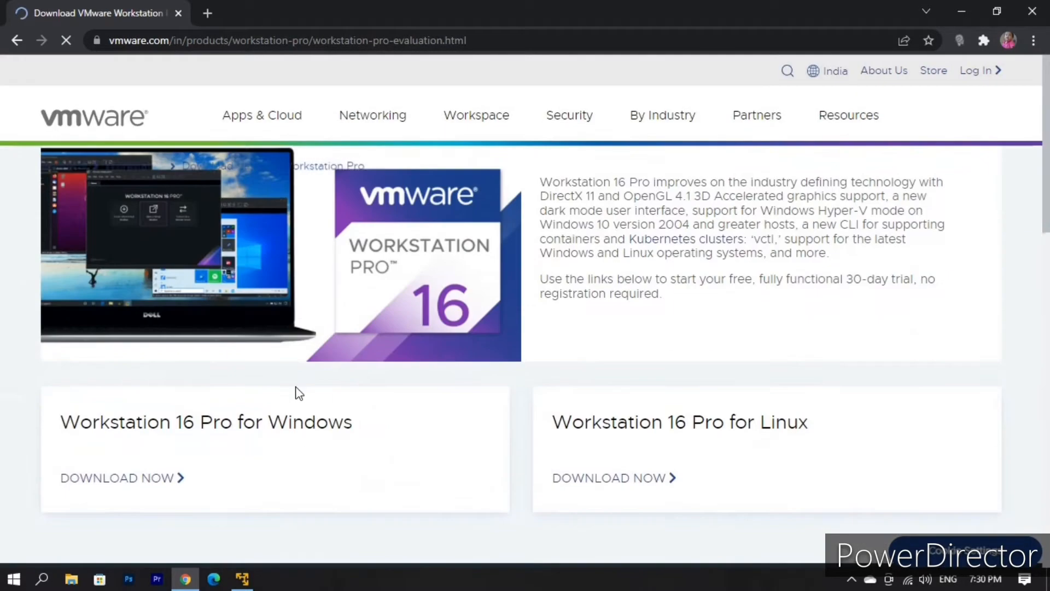
pyautogui.scroll(-5, 291, 386)
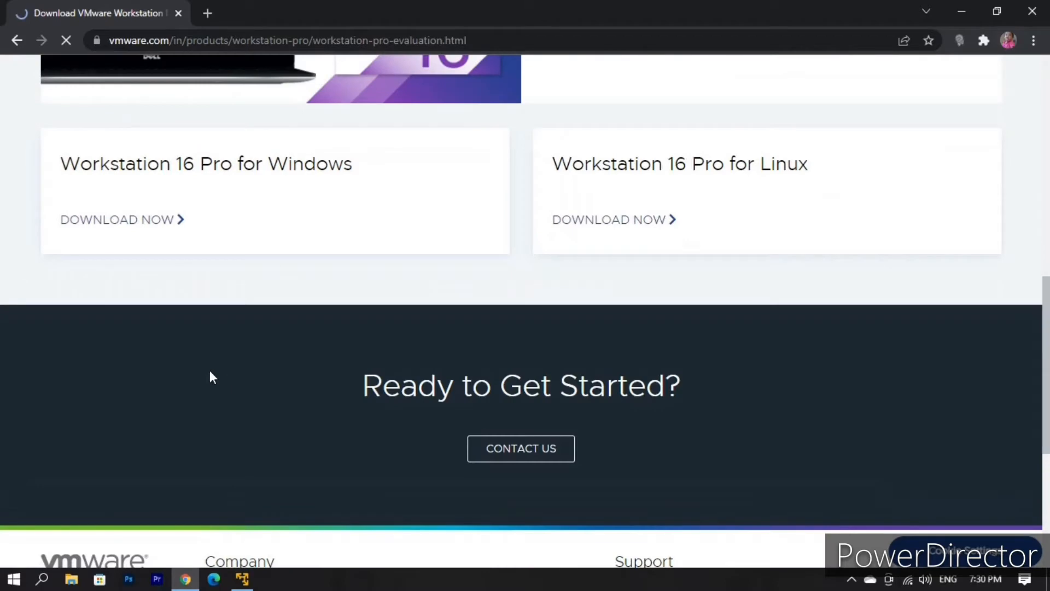
pyautogui.click(156, 225)
# Step: Switch to VMware Workstation 16 Player and look up the installed VMware program with a Windows search for "Vmware"
pyautogui.hotkey('alt', 'Tab')
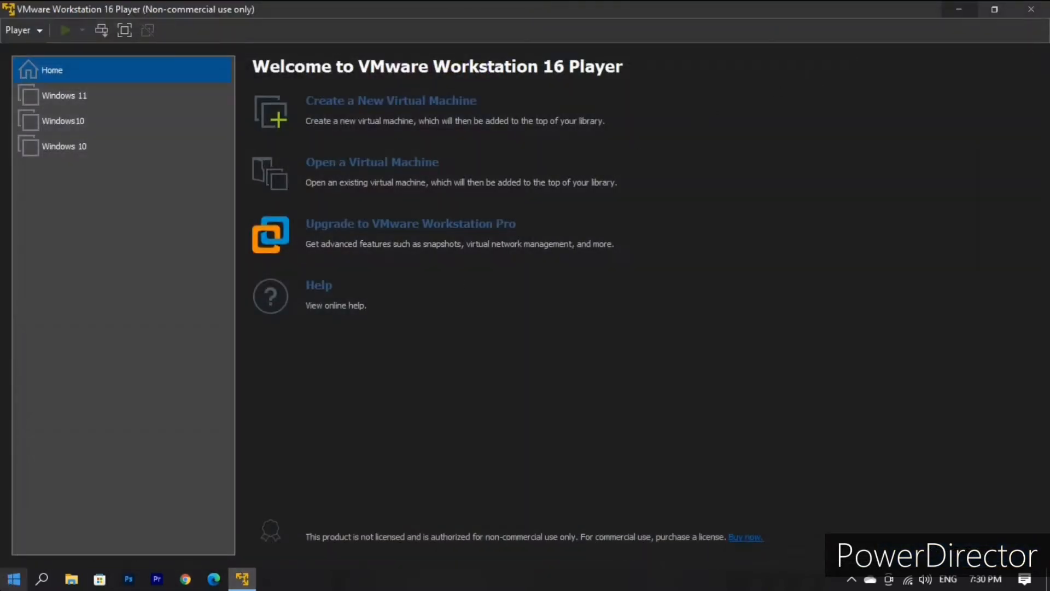
pyautogui.click(14, 579)
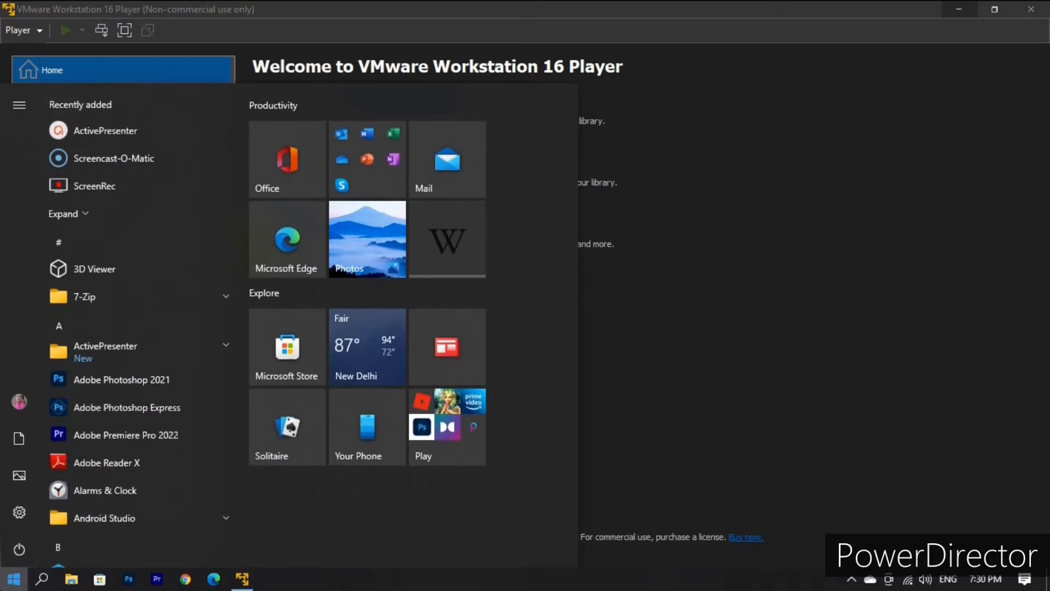
pyautogui.write('Vmware')
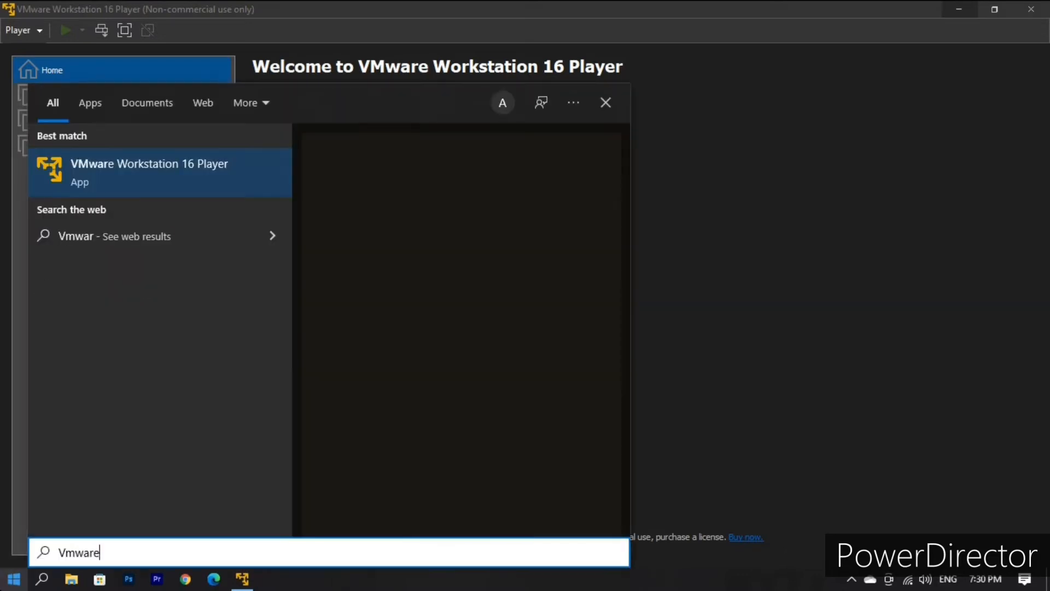
pyautogui.click(725, 288)
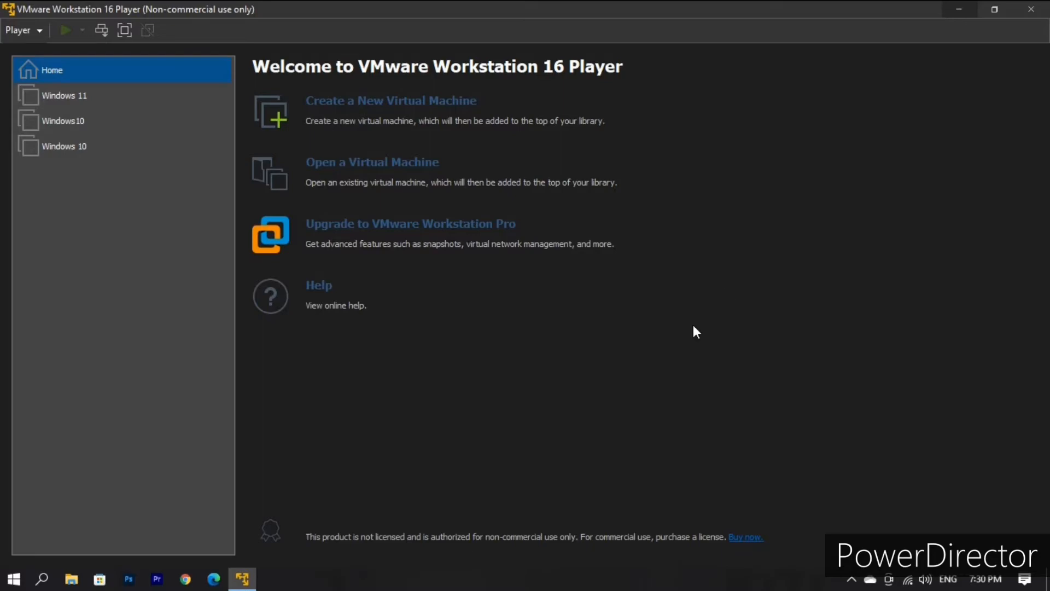
# Step: Search in Chrome for "windows10 ISO Microsoft" and open Microsoft's Windows 10 download page at the installation media section
pyautogui.click(186, 579)
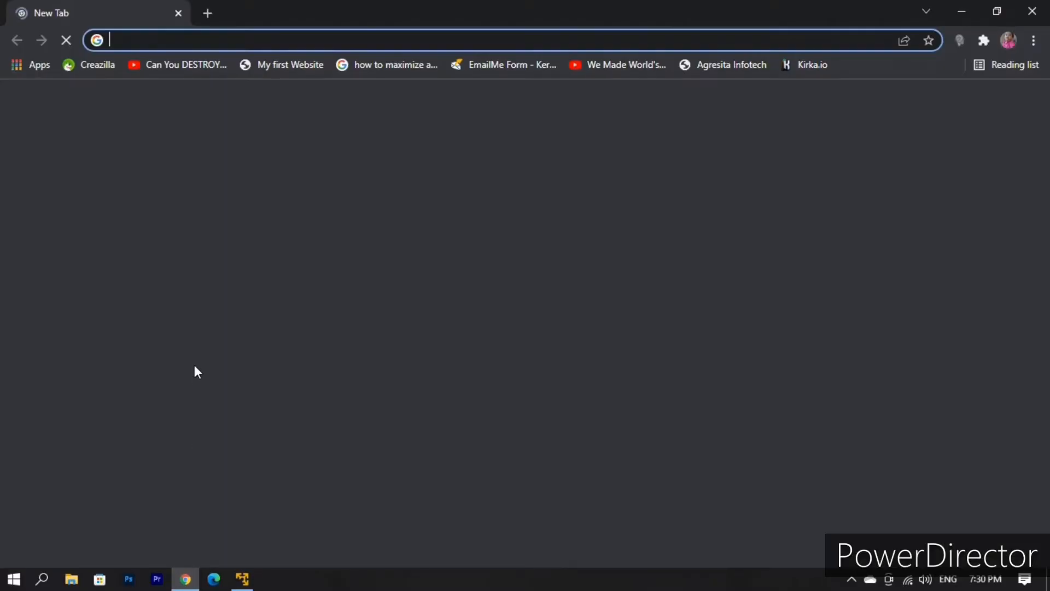
pyautogui.write('Wi')
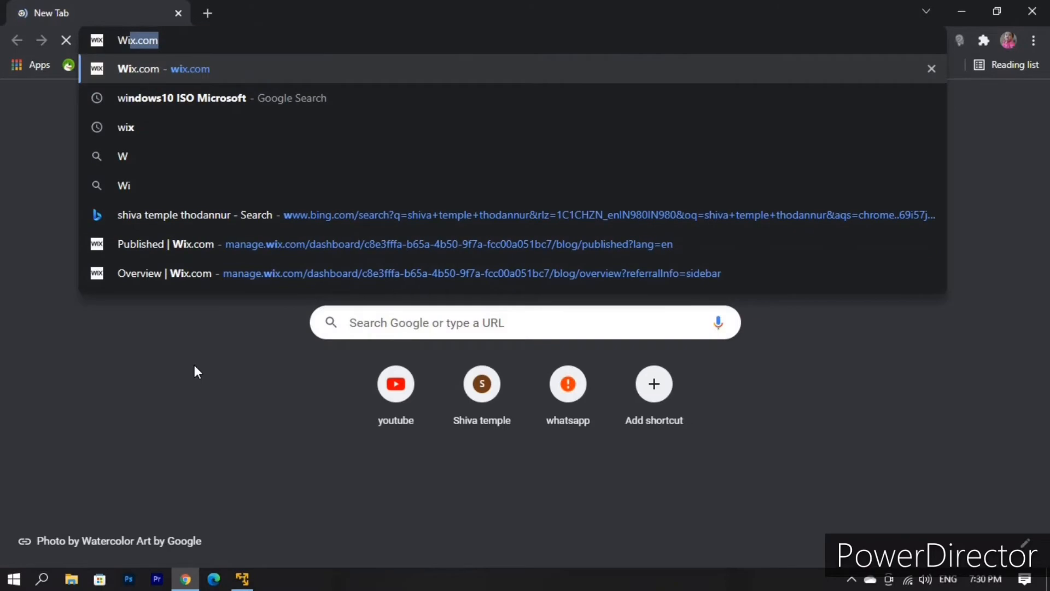
pyautogui.write('ndows')
pyautogui.press('Return')
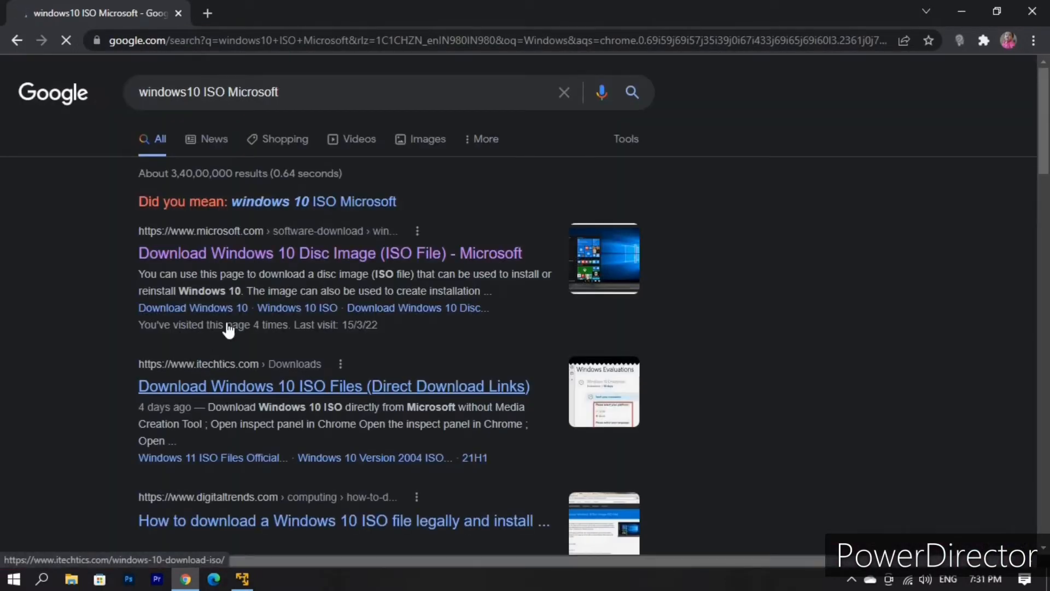
pyautogui.click(268, 249)
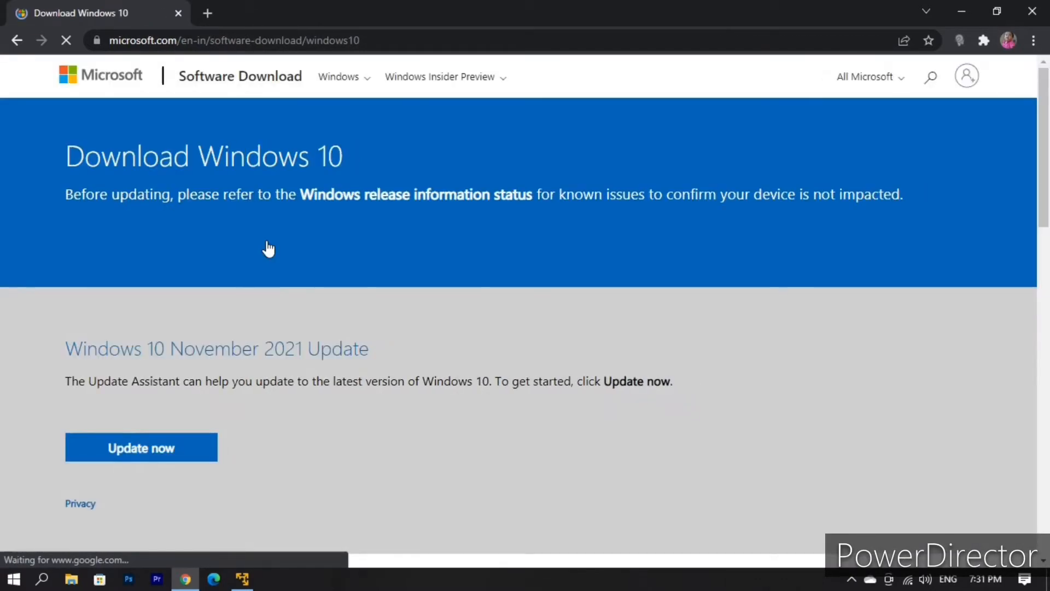
pyautogui.scroll(-8, 268, 249)
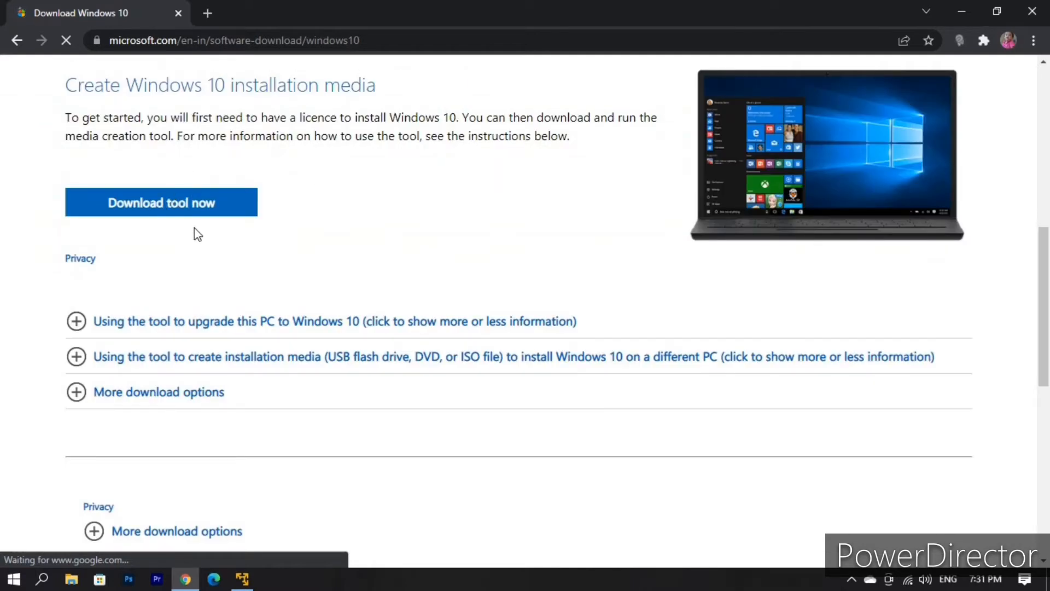
# Step: Check Chrome's download list for the MediaCreationTool21H2.exe file and return to the Download Windows 10 page
pyautogui.hotkey('ctrl', 'j')
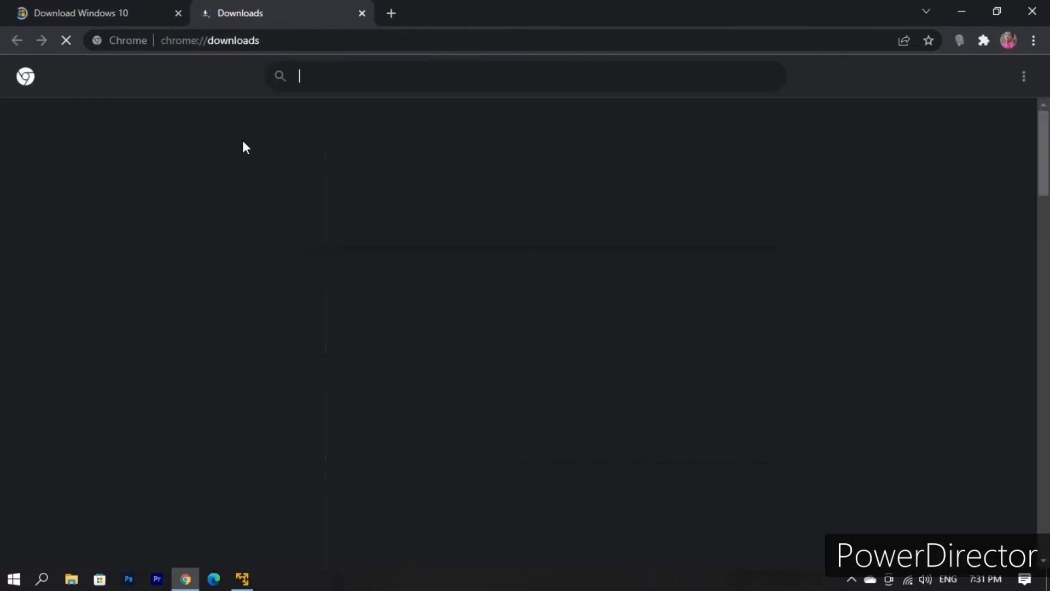
pyautogui.scroll(-7, 408, 285)
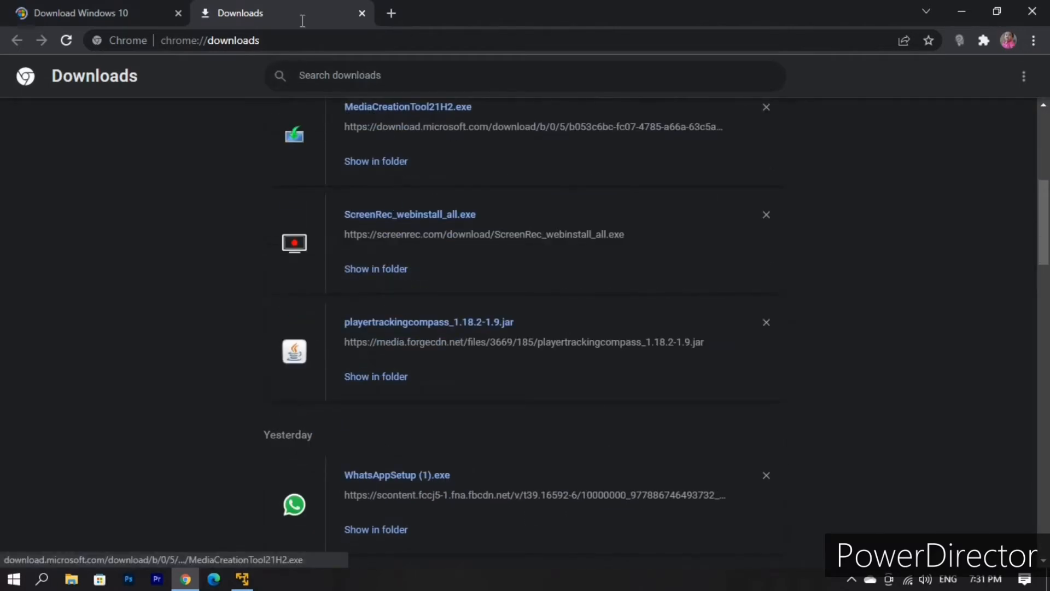
pyautogui.click(32, 9)
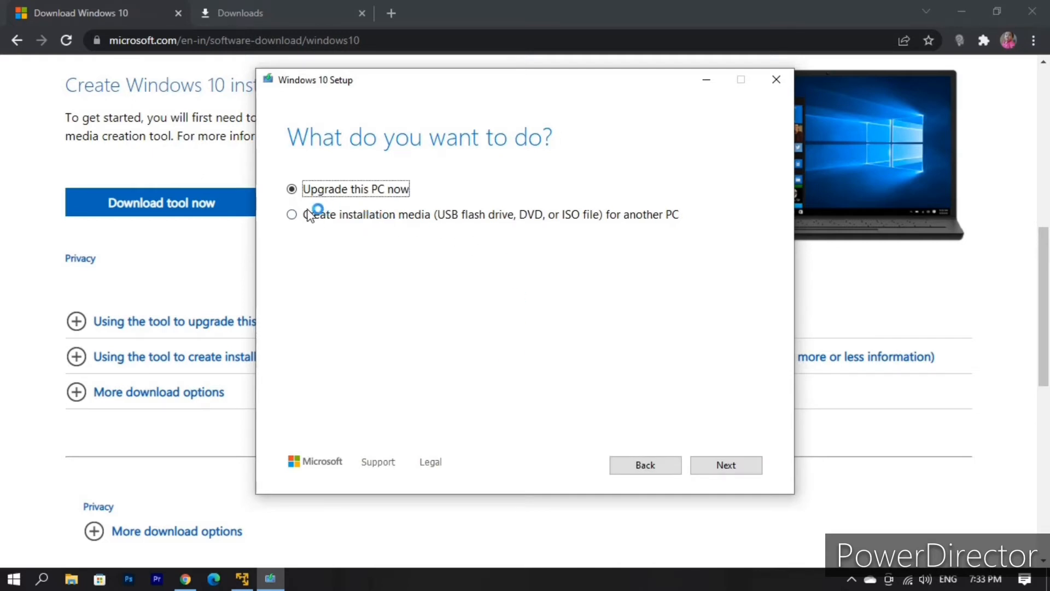
# Step: Try creating installation media for another PC in Windows 10 Setup up to the language and edition choice, and cancel the setup
pyautogui.click(362, 215)
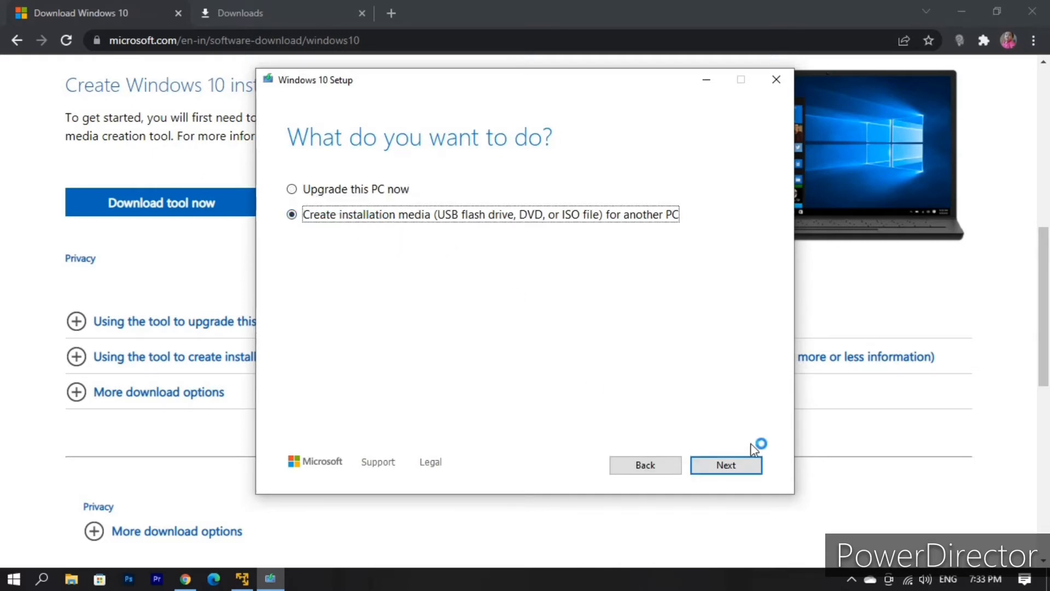
pyautogui.click(728, 464)
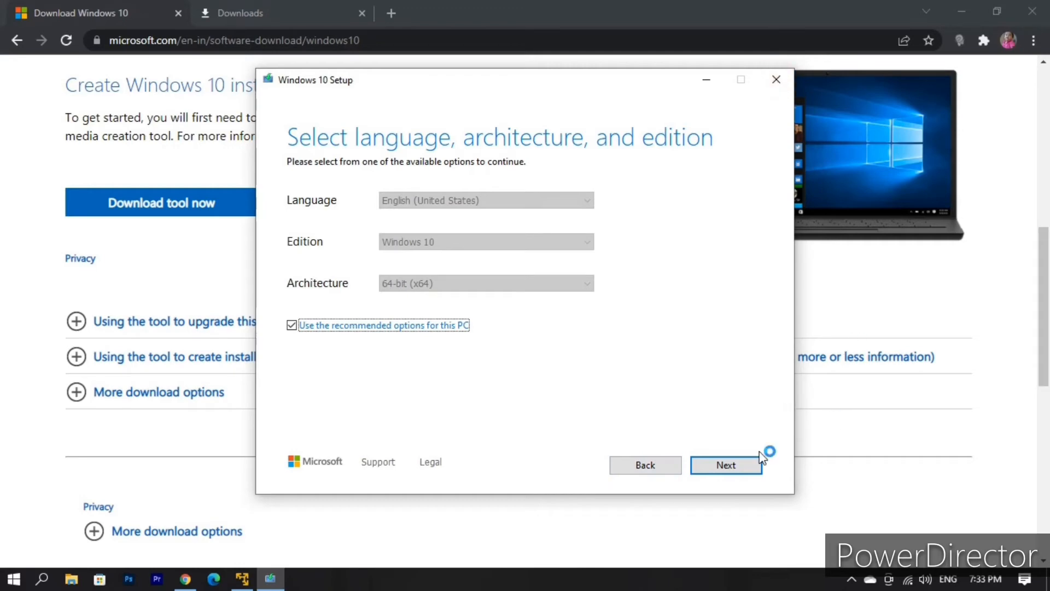
pyautogui.click(776, 79)
pyautogui.click(540, 346)
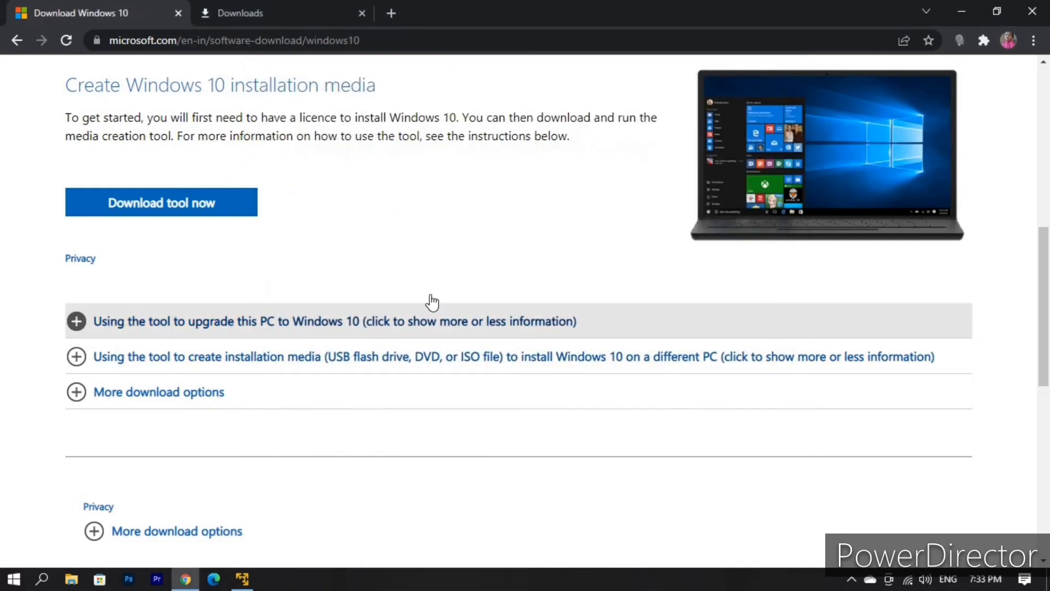
# Step: Switch to VMware Player and start a new virtual machine using the installer disc image Win10_21H2_English_x32.iso from D:\Win10
pyautogui.click(243, 581)
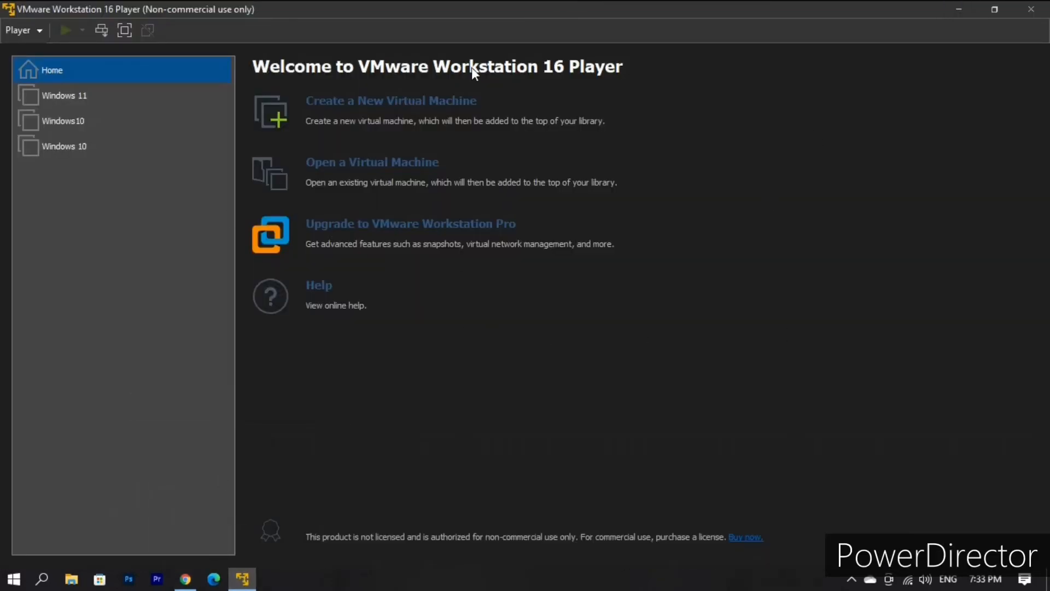
pyautogui.click(351, 105)
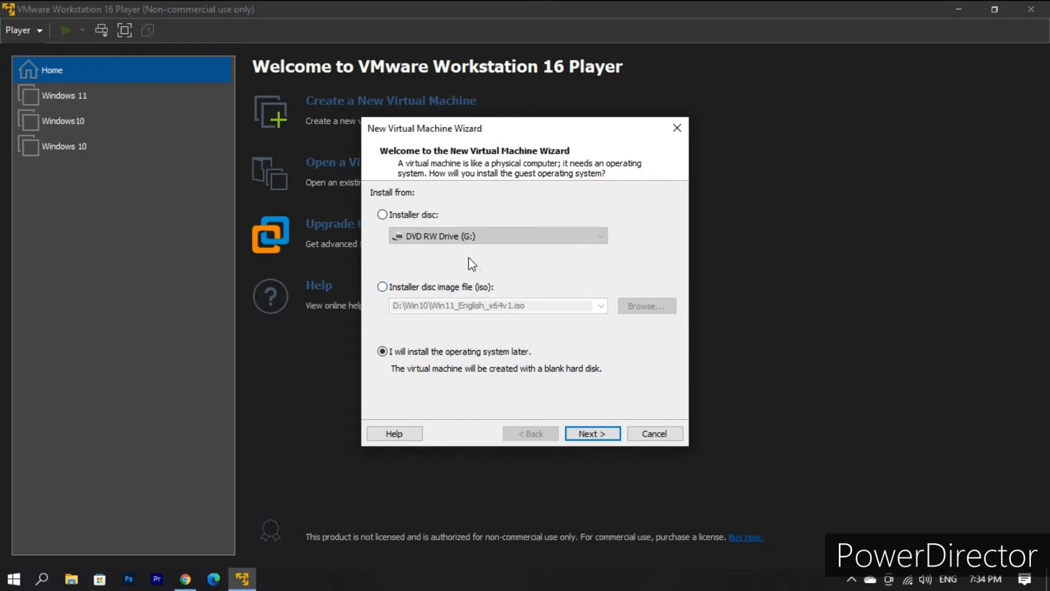
pyautogui.click(492, 285)
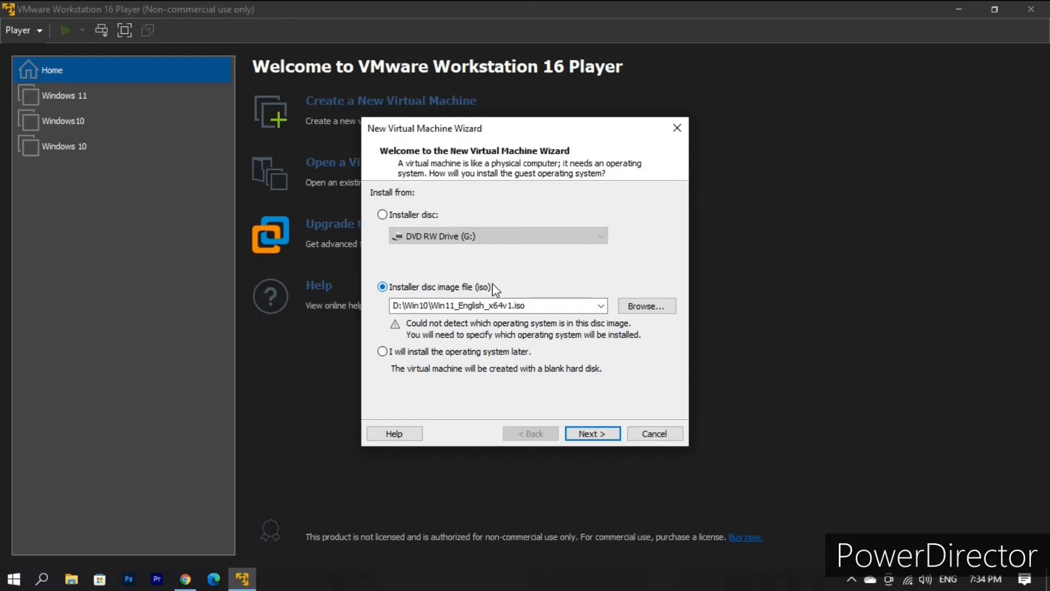
pyautogui.click(645, 306)
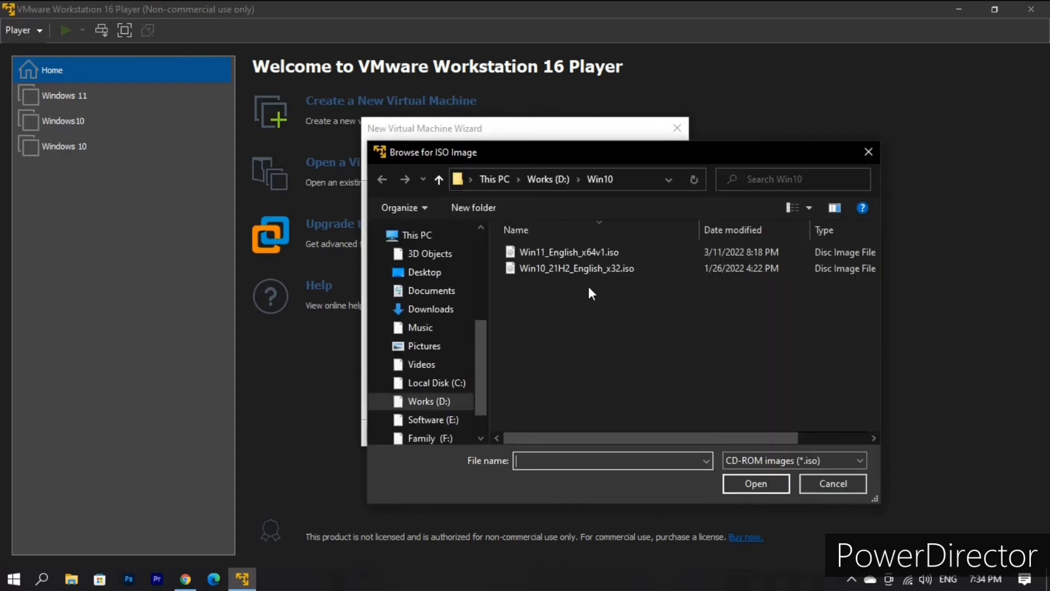
pyautogui.doubleClick(591, 267)
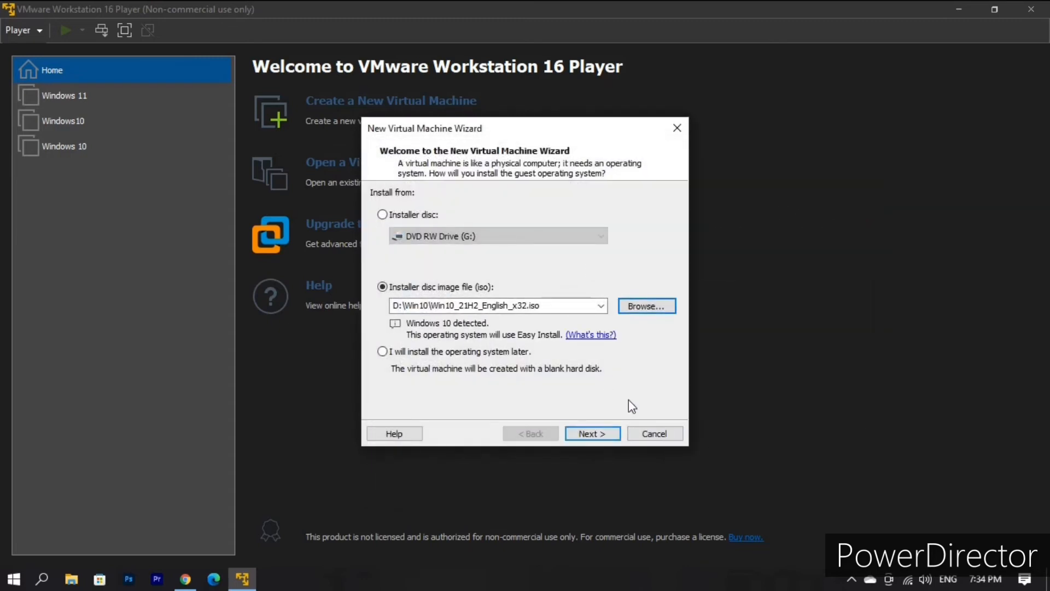
pyautogui.click(600, 434)
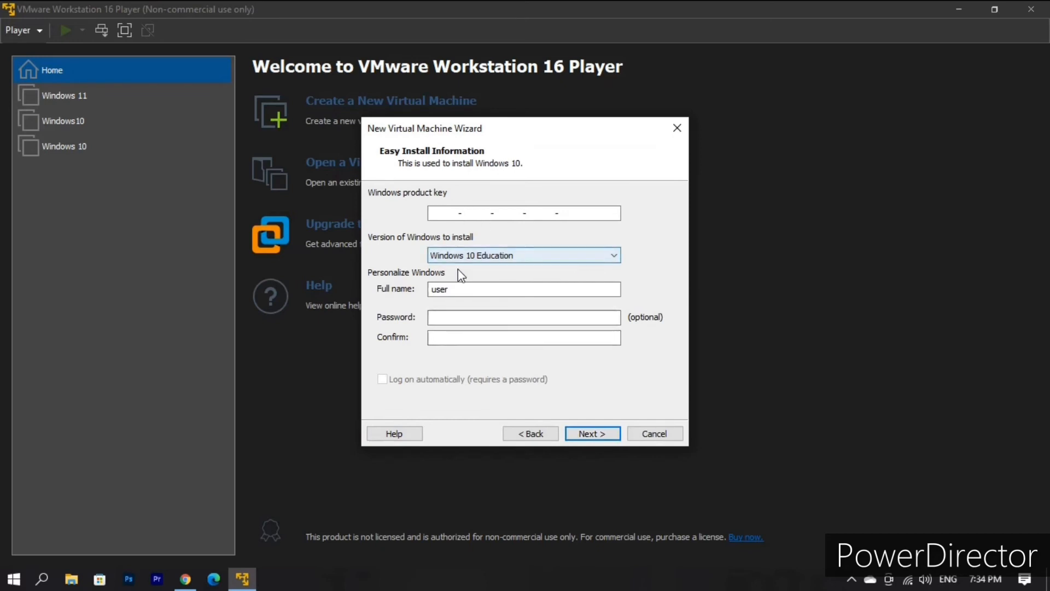
# Step: Choose Windows 10 Pro as the version to install, set the full name to "U2 Can Do", and continue without a product key
pyautogui.click(545, 256)
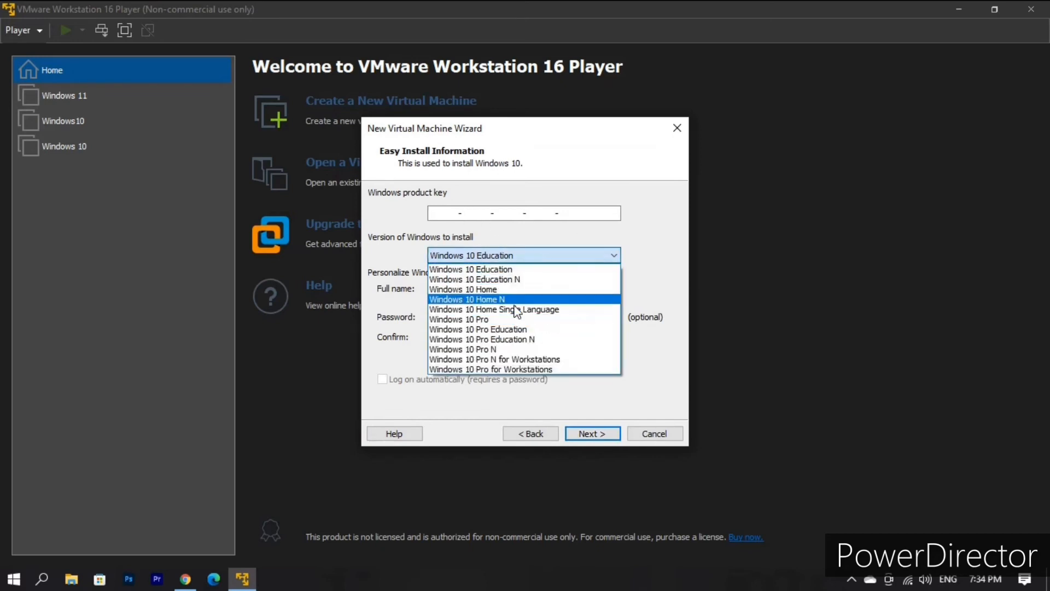
pyautogui.click(512, 320)
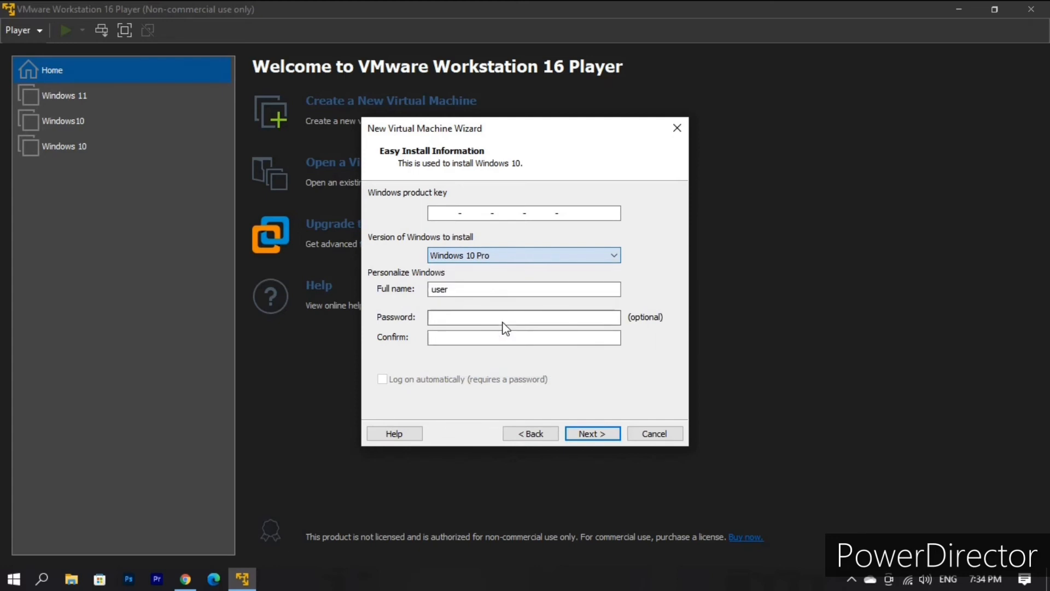
pyautogui.click(511, 291)
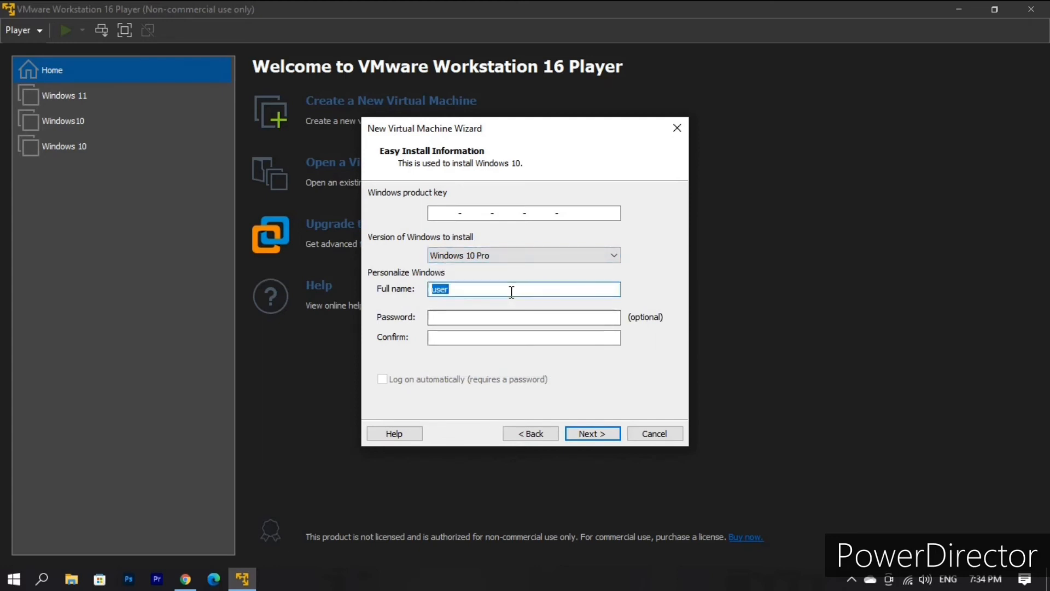
pyautogui.write('A')
pyautogui.press('BackSpace')
pyautogui.write('U2 Can DO')
pyautogui.press('BackSpace')
pyautogui.write('o')
pyautogui.click(598, 434)
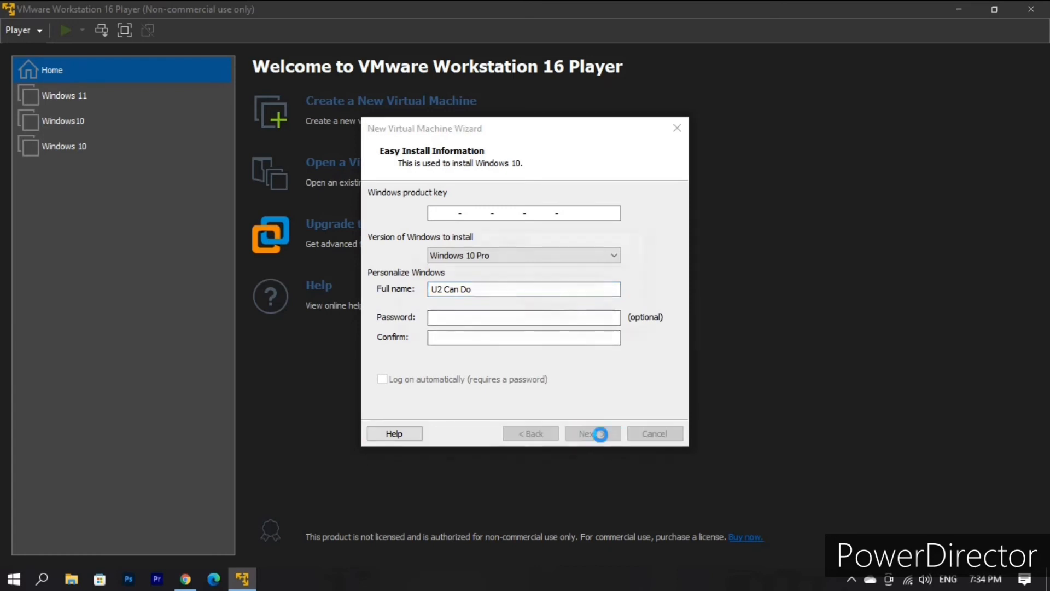
pyautogui.click(552, 312)
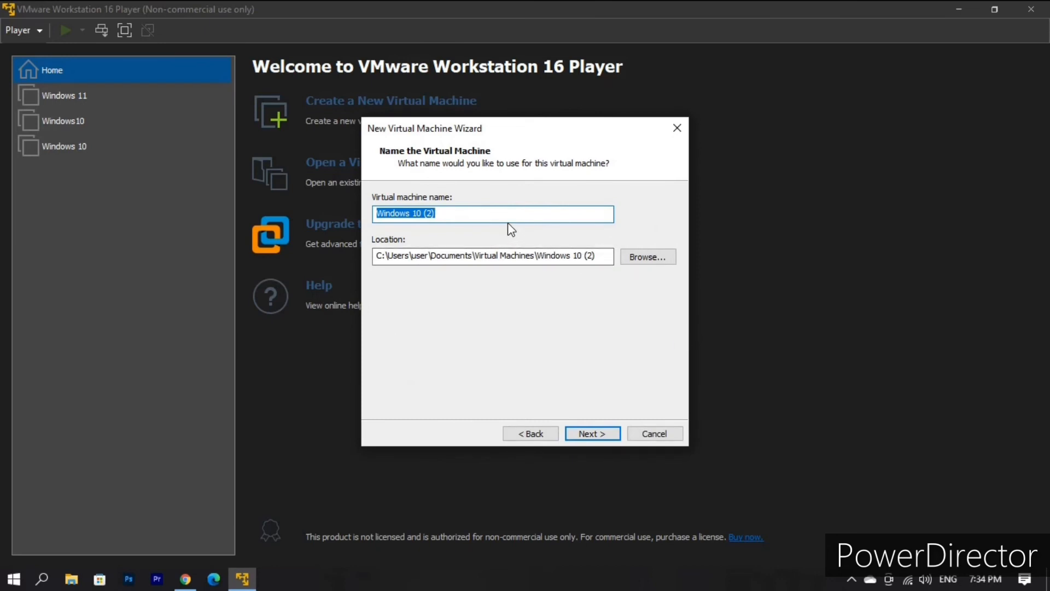
# Step: Name the virtual machine with the owner's first name followed by "'s Windows VM" and accept the matching location
pyautogui.write('Sam')
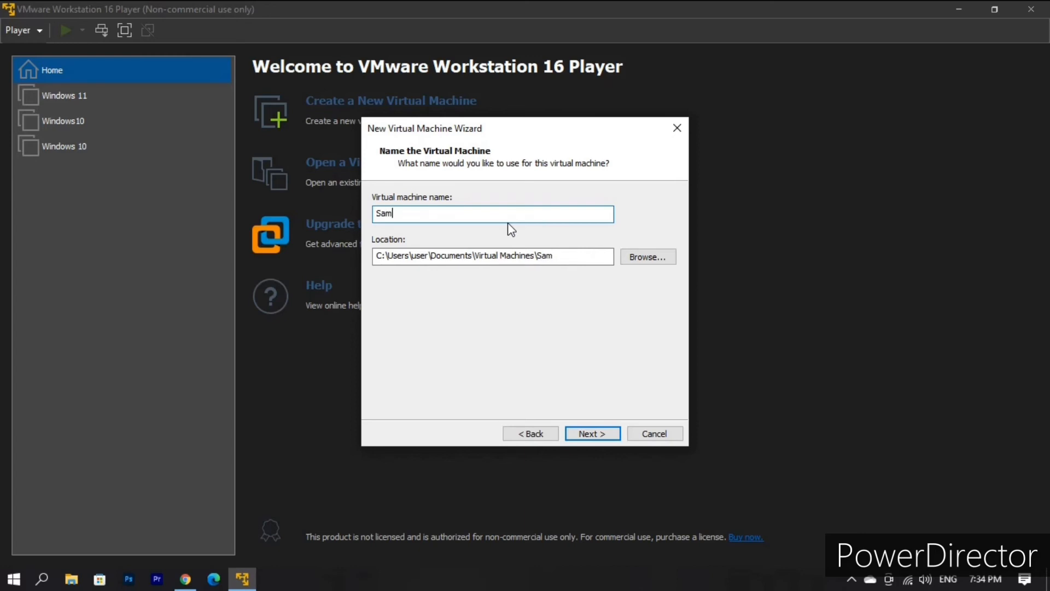
pyautogui.write(';')
pyautogui.press('BackSpace')
pyautogui.write("'s Windows VM")
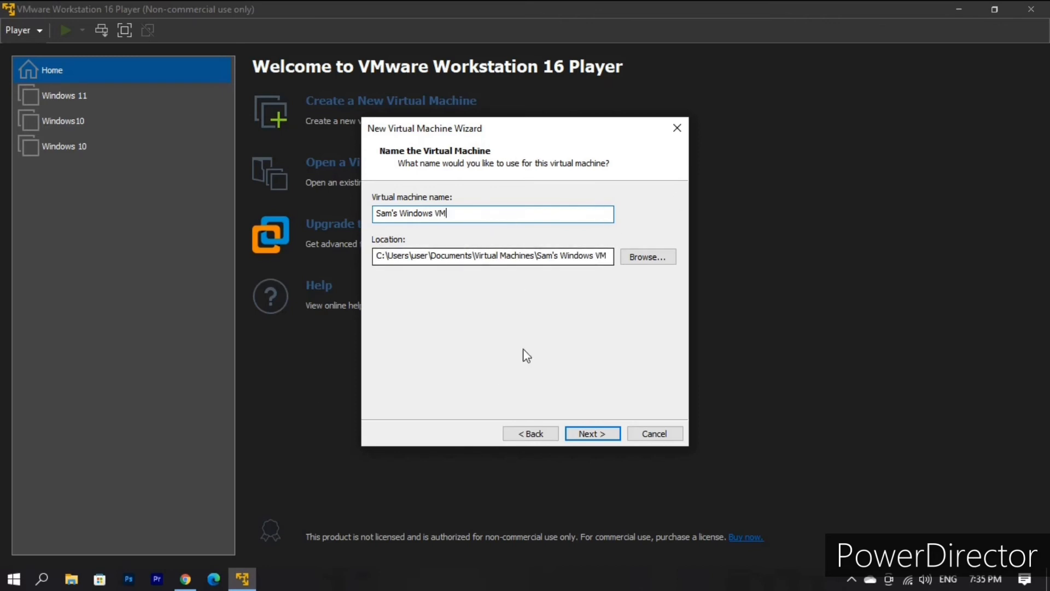
pyautogui.click(608, 433)
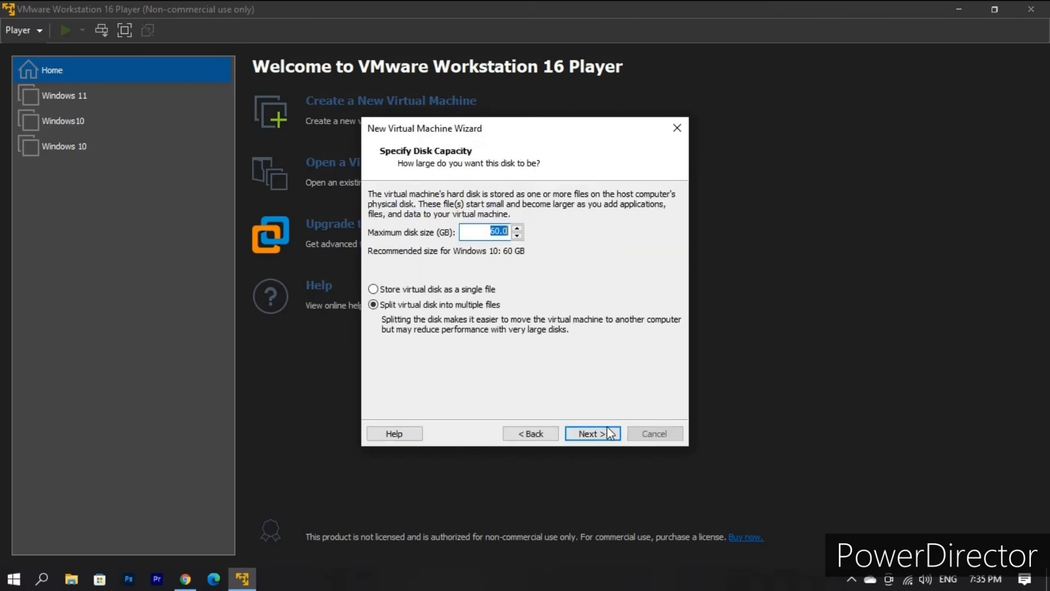
# Step: Set the maximum disk size to 155 GB, split into multiple files, and finish creating the virtual machine with power-on after creation
pyautogui.click(517, 229)
pyautogui.click(517, 228)
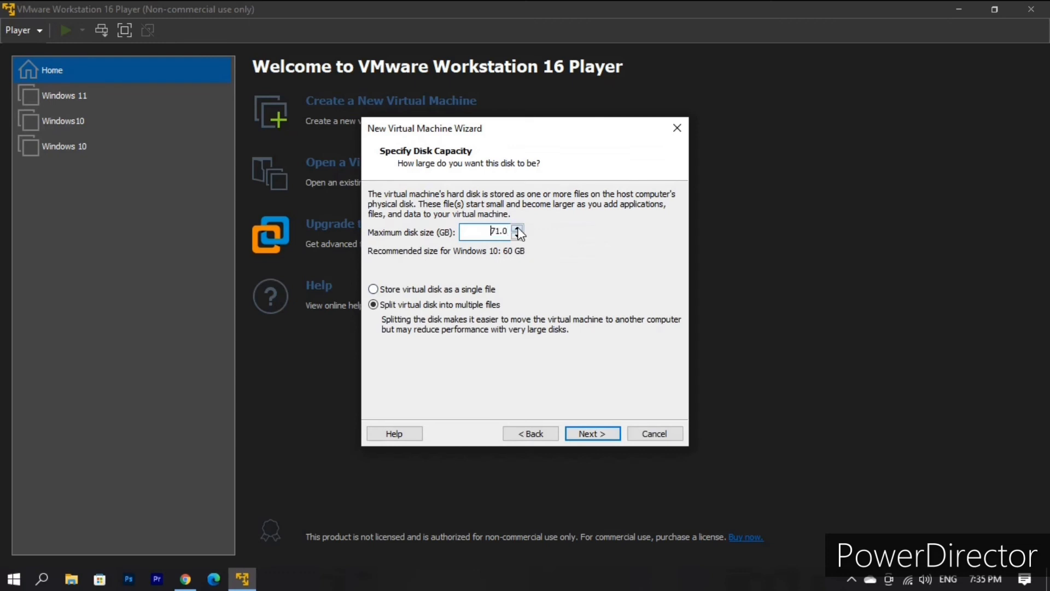
pyautogui.click(517, 229)
pyautogui.click(517, 229)
pyautogui.click(588, 435)
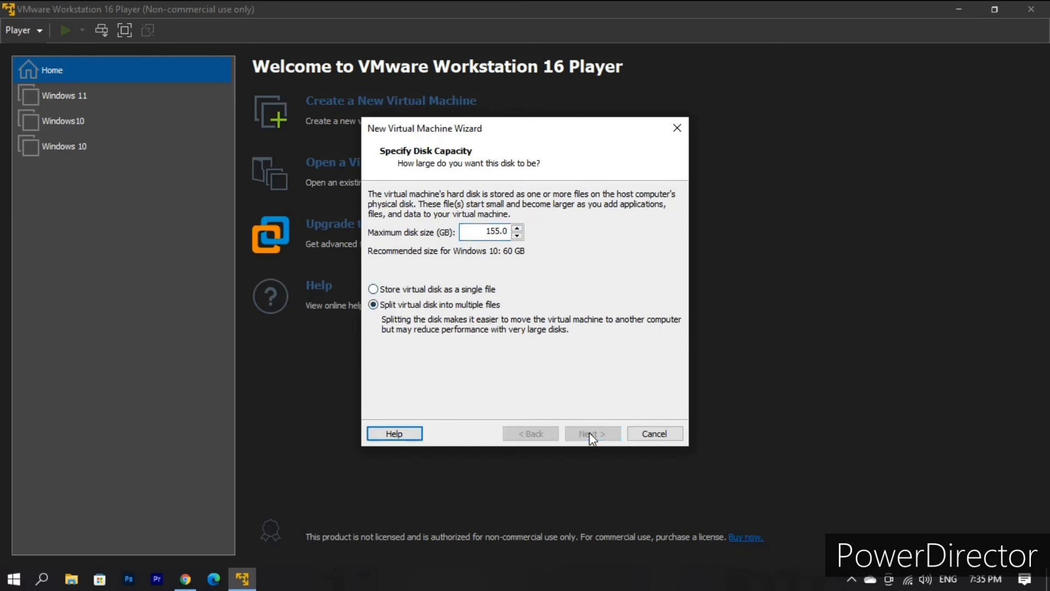
pyautogui.click(589, 433)
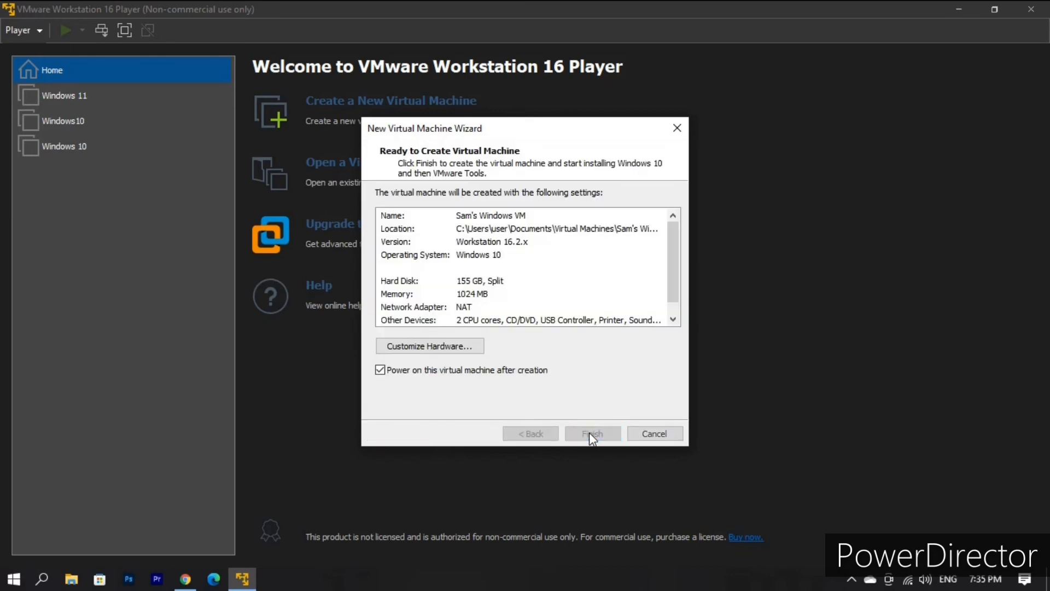